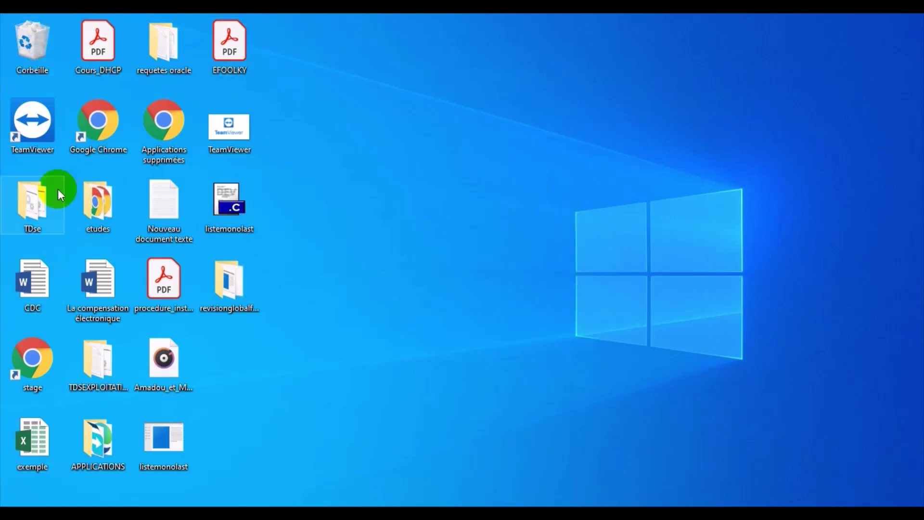
Open TeamViewer on the host PC, minimize it and switch to the Windows Server 2012 virtual machine
left_click(16, 134)
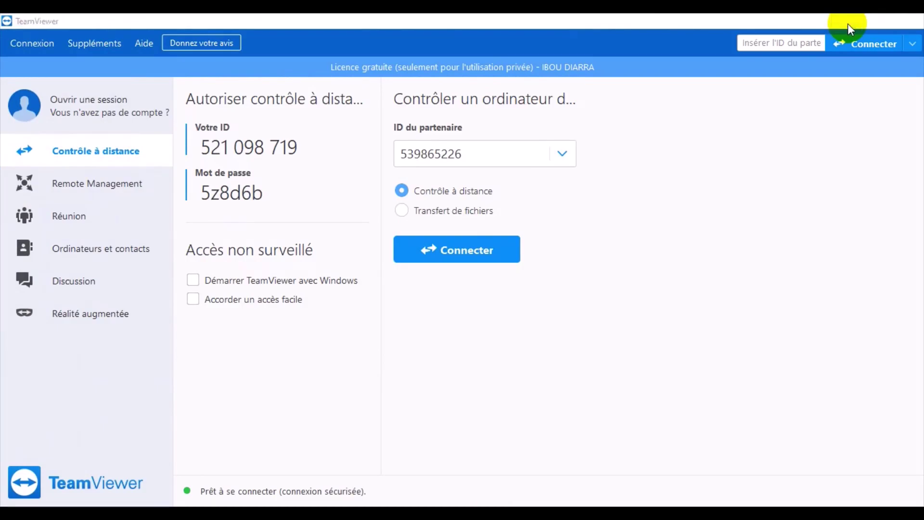
left_click(847, 21)
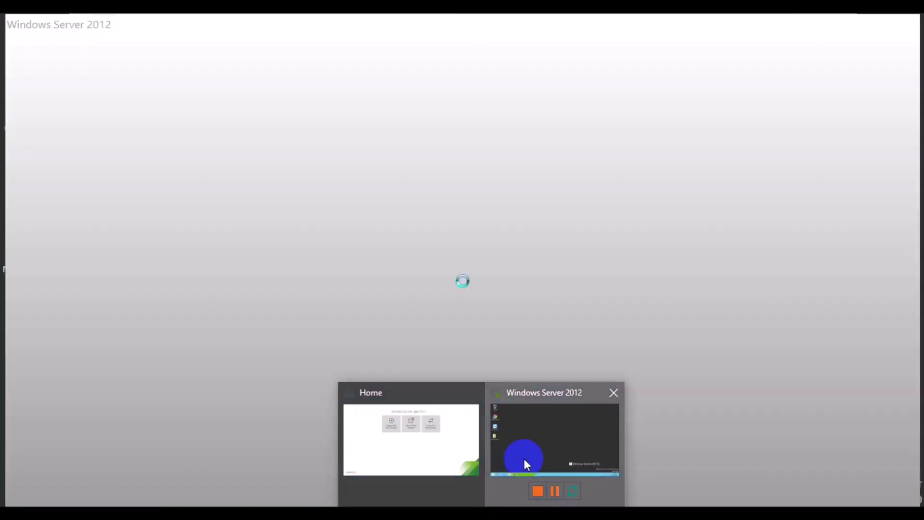
left_click(524, 458)
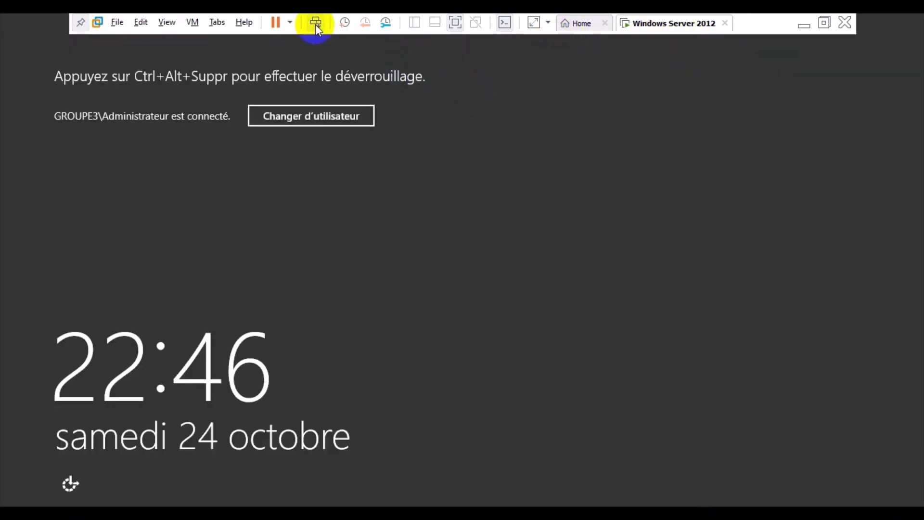
Unlock the server's Administrateur session by entering the account password
left_click(316, 24)
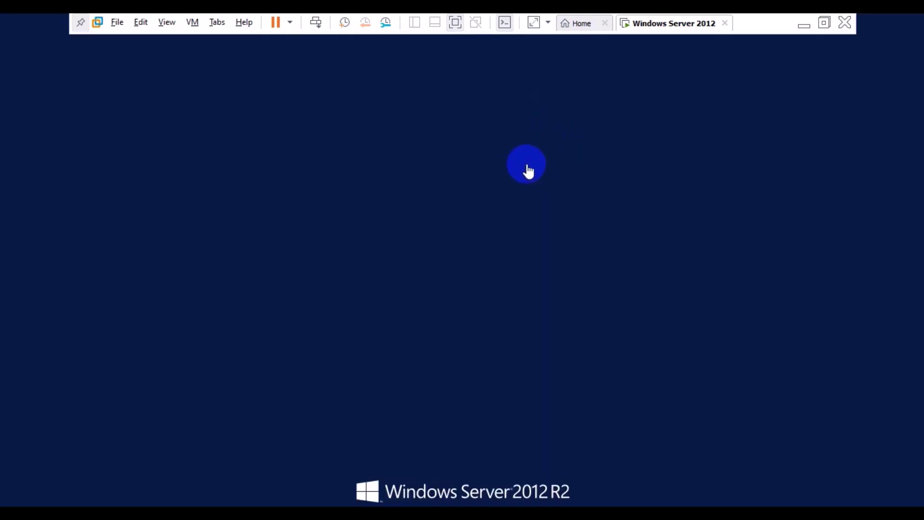
left_click(526, 188)
key("Caps_Lock")
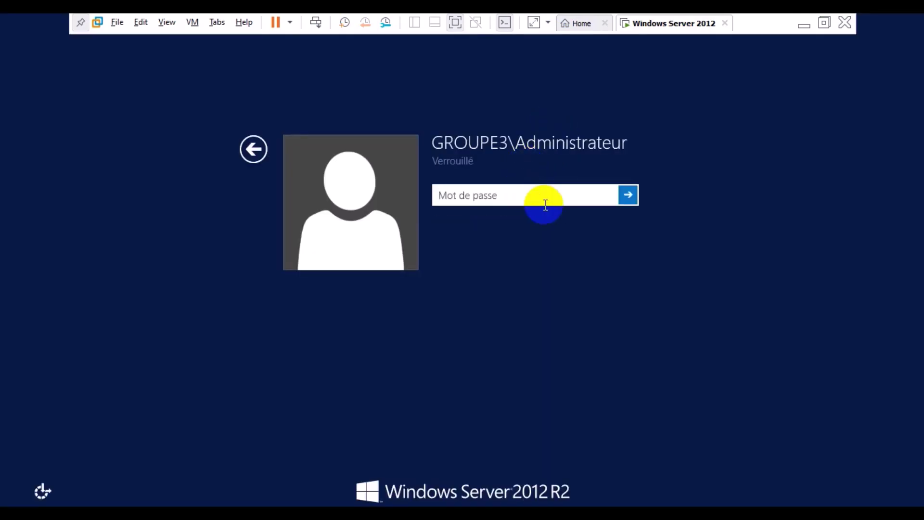
type("*********")
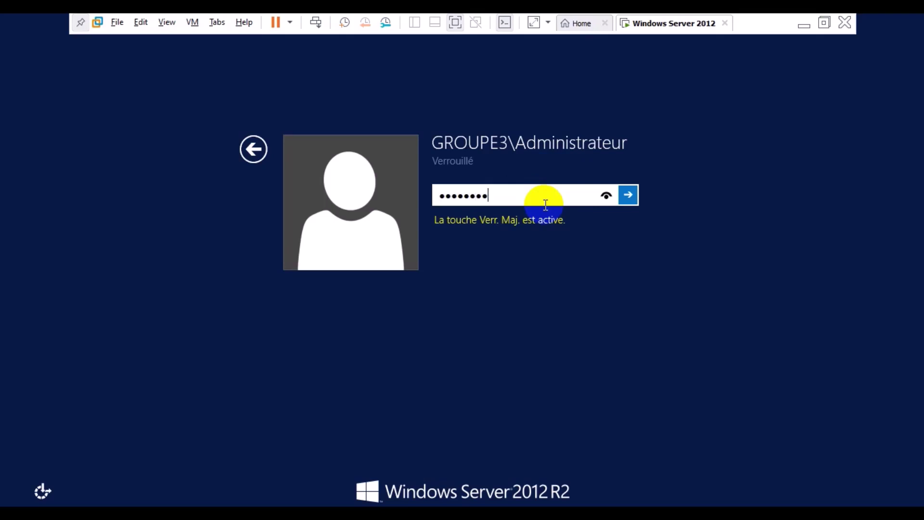
key("Return")
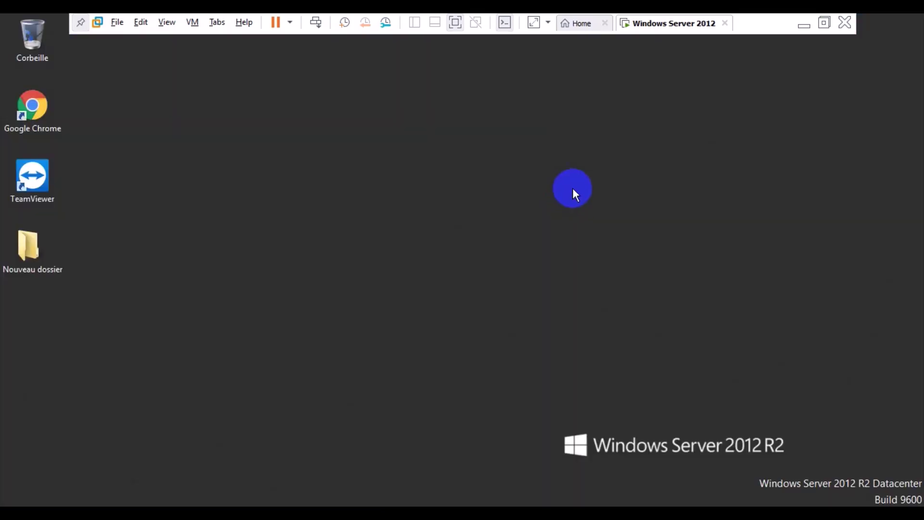
left_click(32, 188)
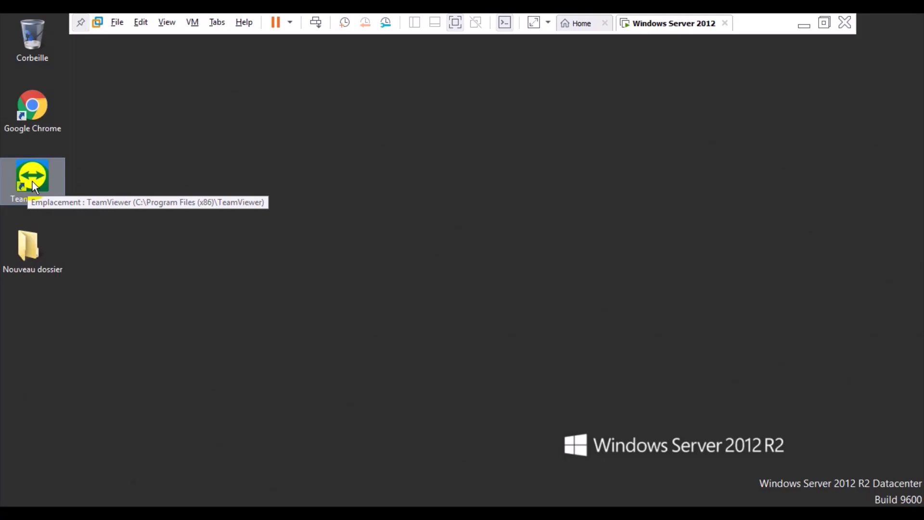
left_click(804, 26)
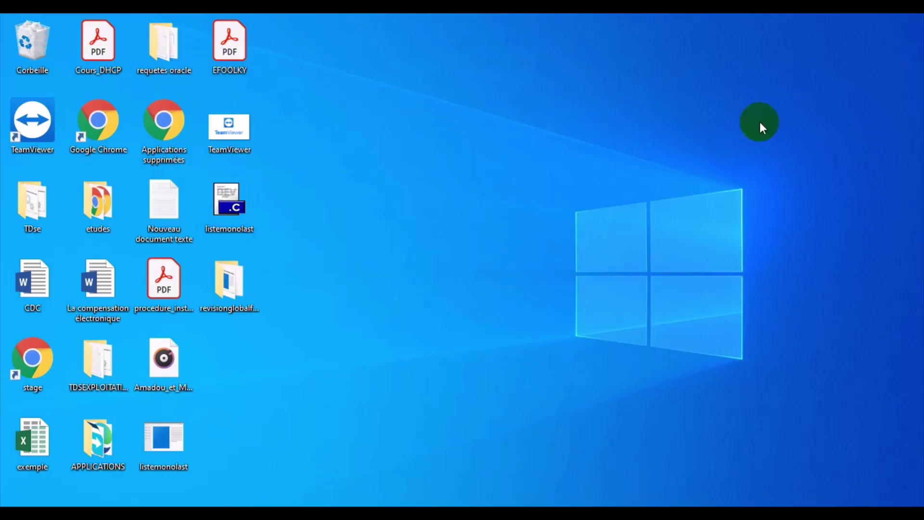
mouse_move(515, 480)
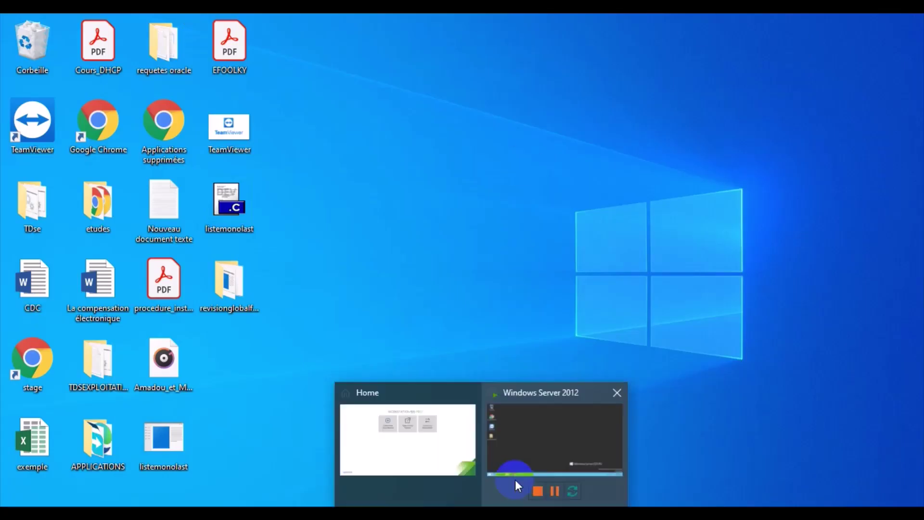
left_click(525, 405)
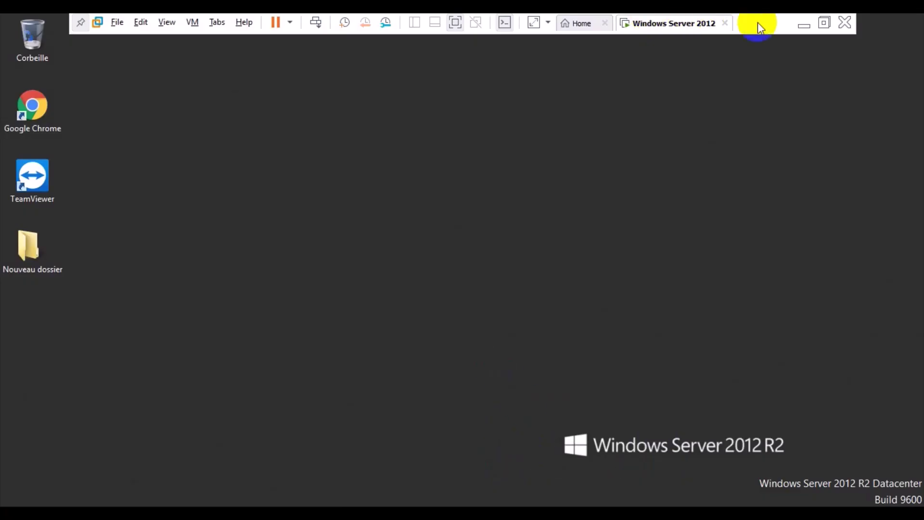
left_click(804, 26)
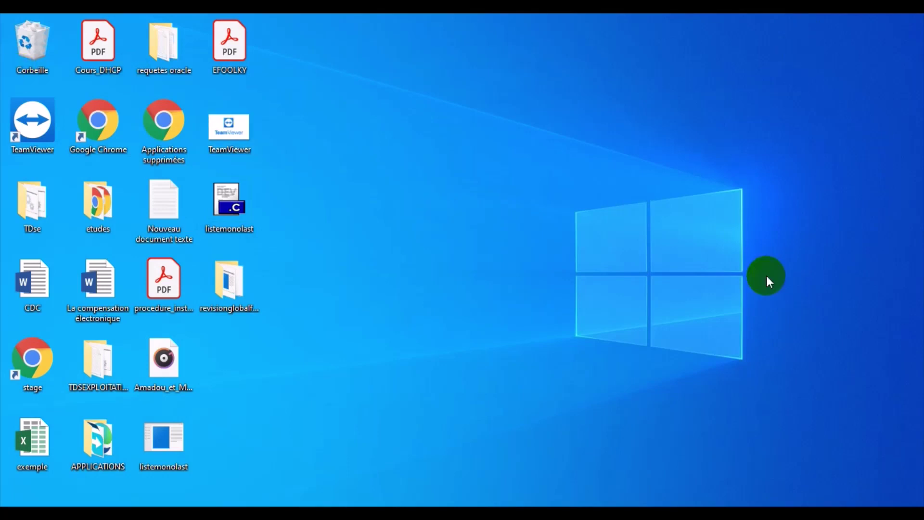
Launch TeamViewer inside the Windows Server 2012 virtual machine, maximize its window and dismiss the multi-user assistance tip
mouse_move(505, 476)
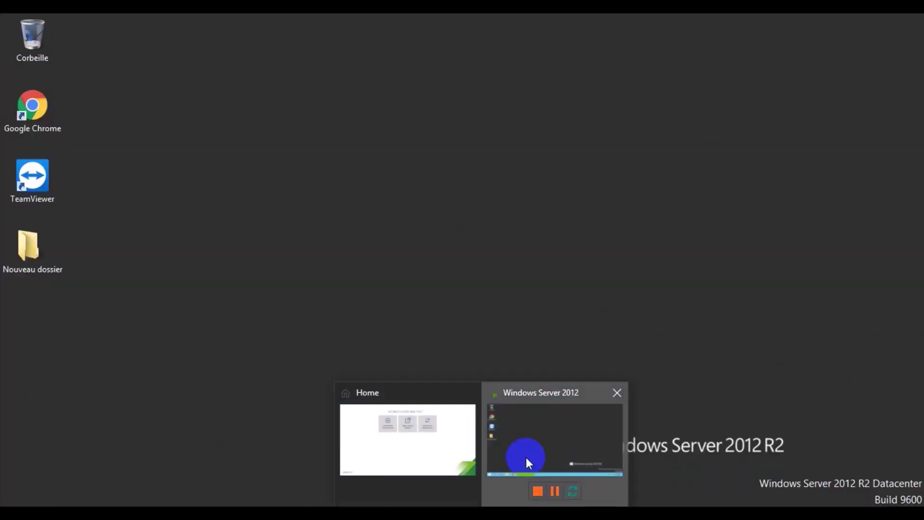
left_click(526, 457)
double_click(35, 192)
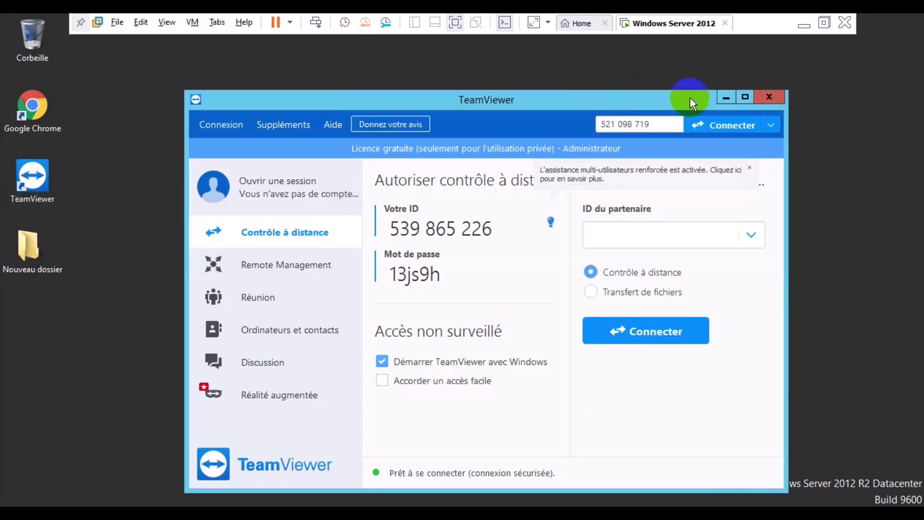
left_click(744, 98)
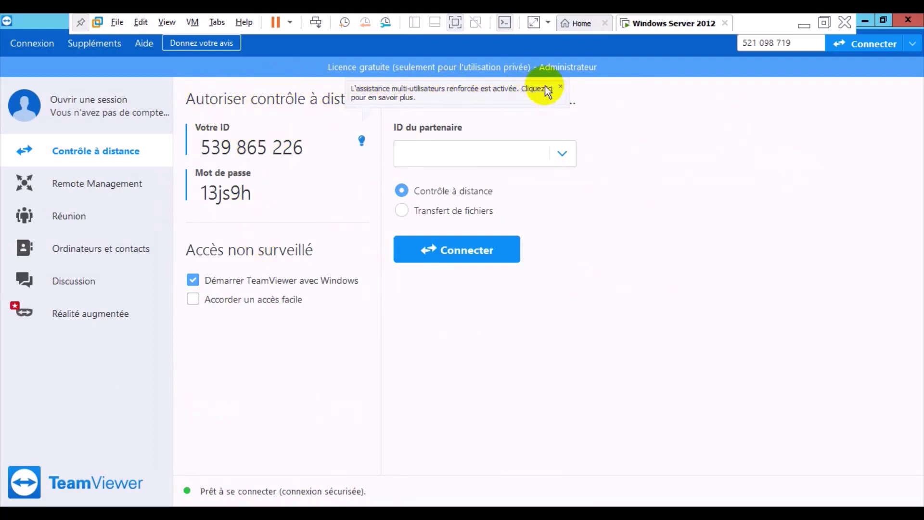
left_click(559, 85)
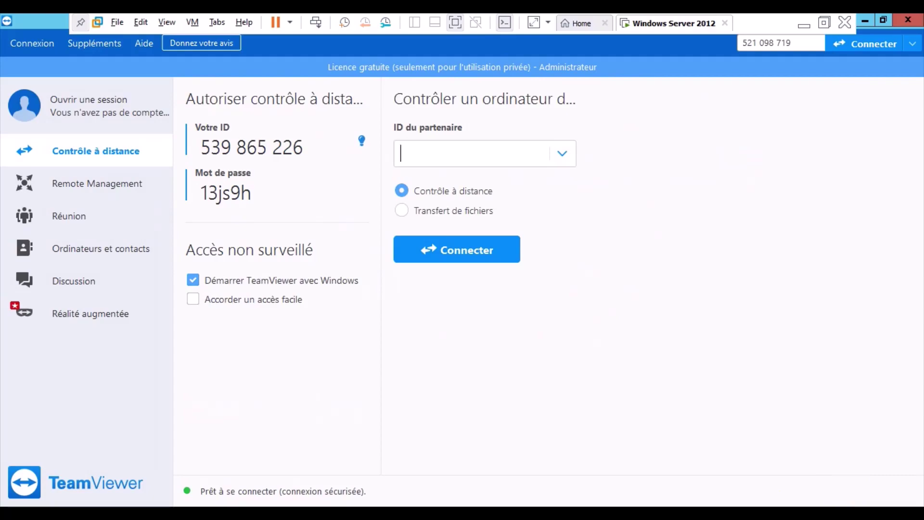
left_click(803, 26)
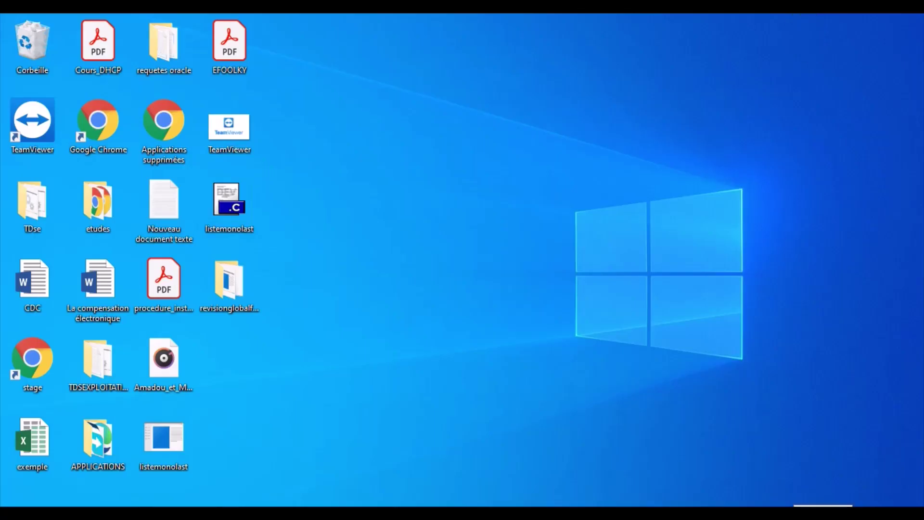
mouse_move(495, 489)
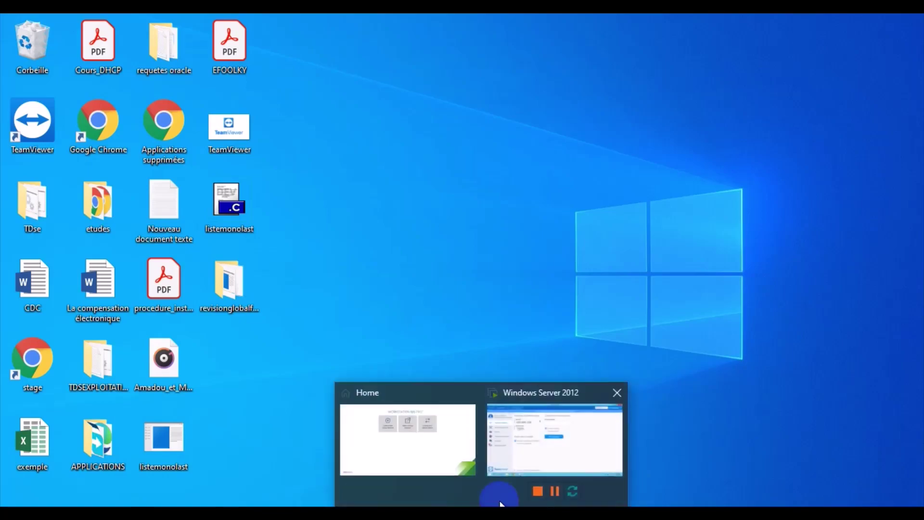
left_click(584, 450)
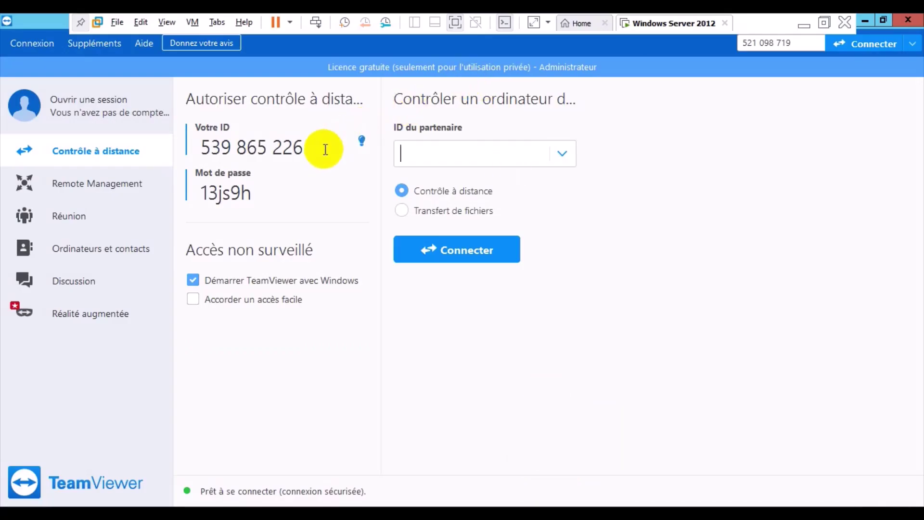
Copy the server's TeamViewer ID into the host TeamViewer's partner ID and start a remote control connection
left_click_drag(320, 149, 190, 156)
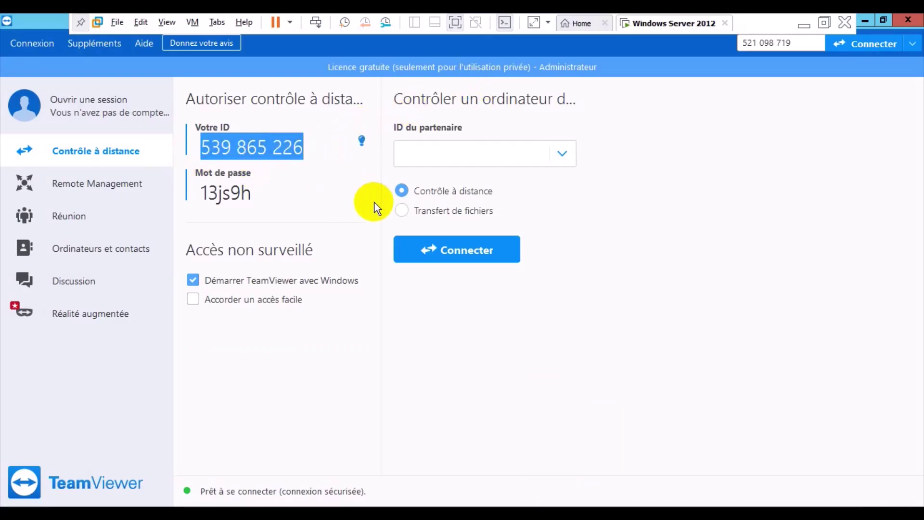
left_click(803, 25)
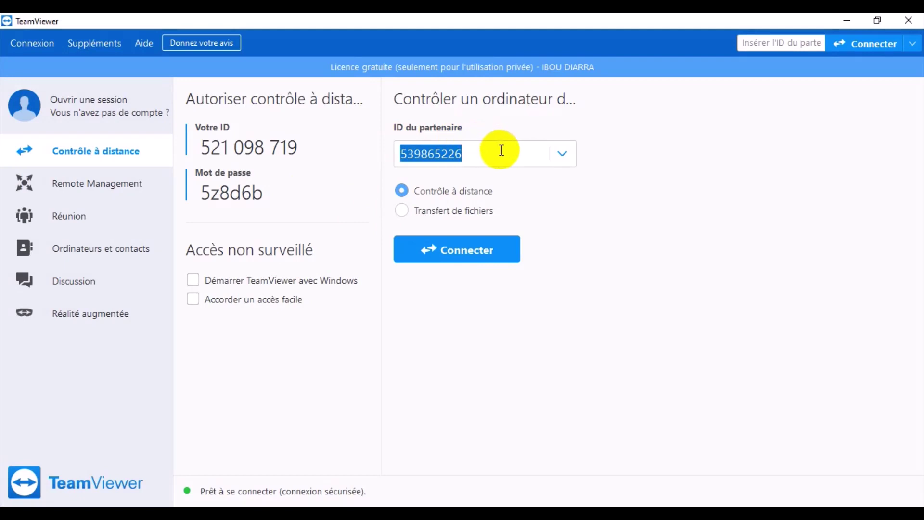
key("BackSpace")
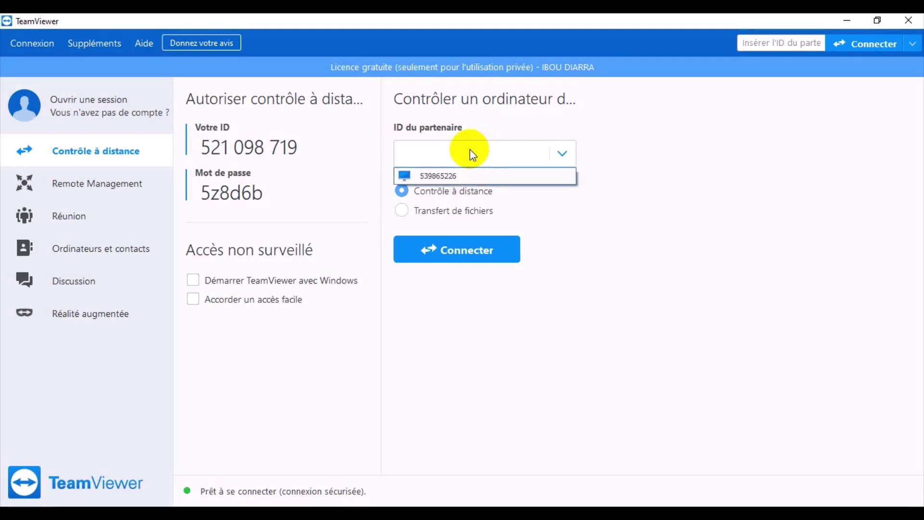
type("539865226")
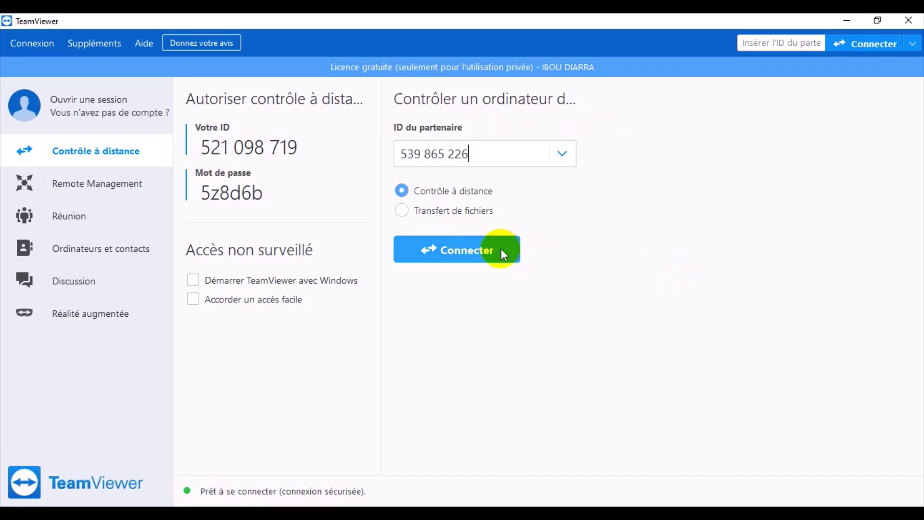
left_click(470, 249)
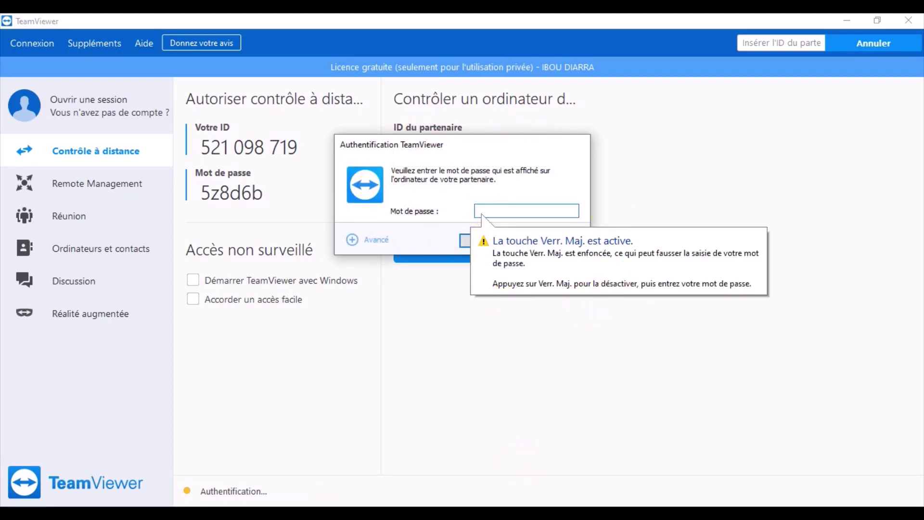
Copy the server's TeamViewer password into the host's authentication dialog and log on to the remote session
mouse_move(481, 513)
left_click(525, 445)
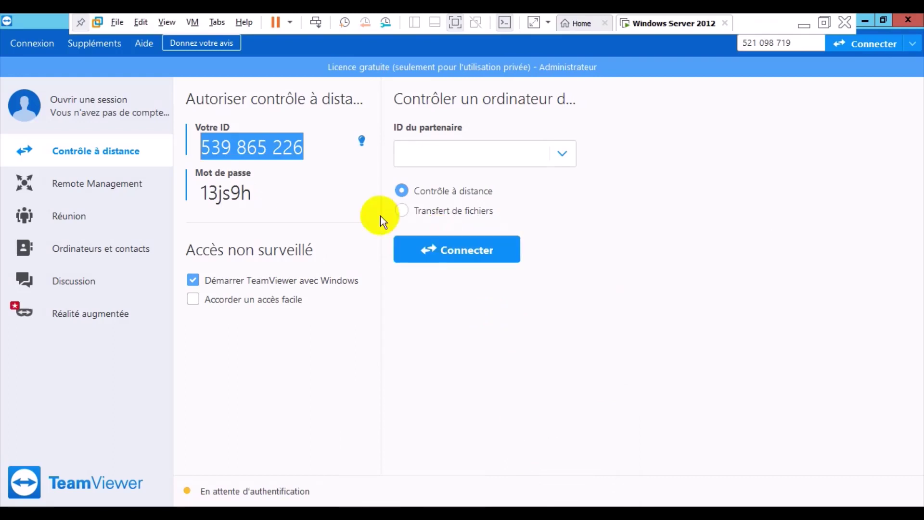
left_click_drag(280, 192, 188, 192)
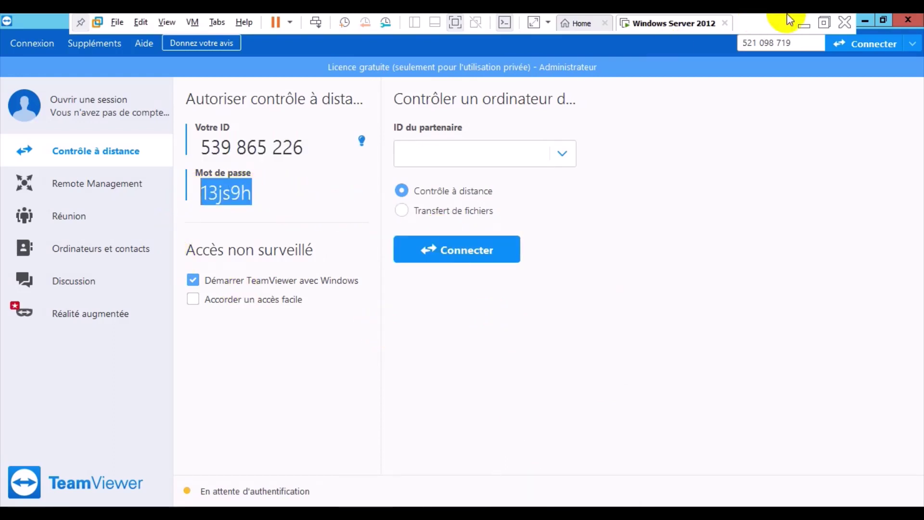
left_click(804, 24)
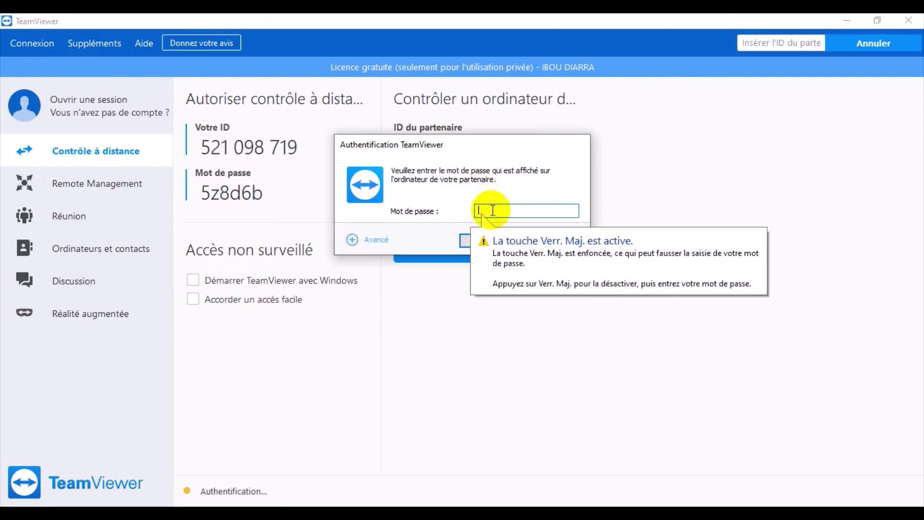
key("ctrl+v")
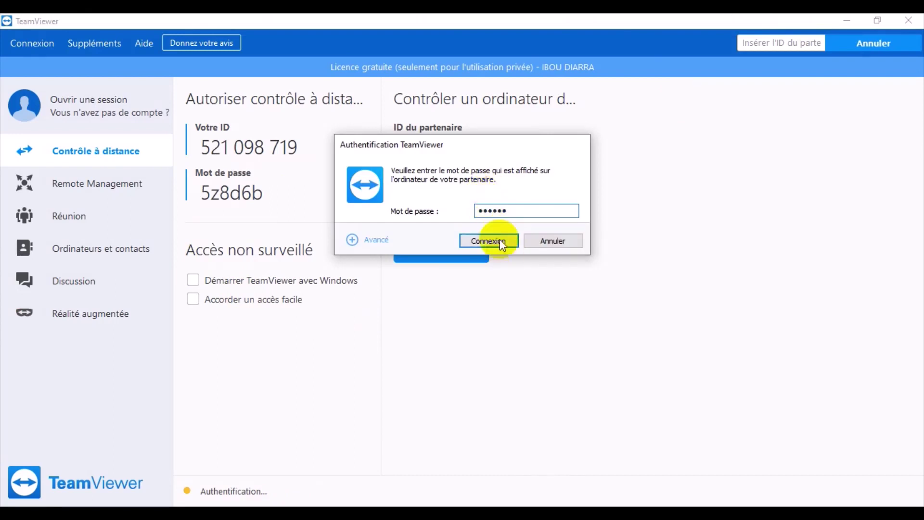
left_click(500, 239)
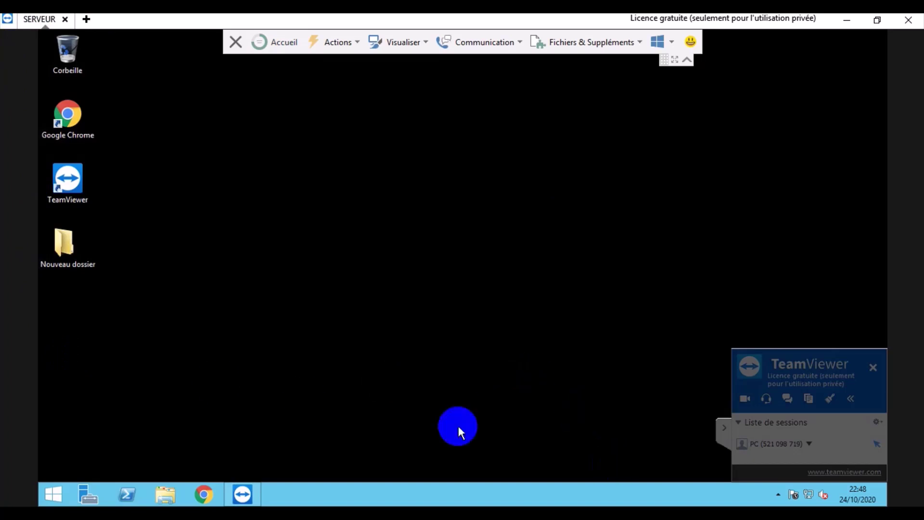
View the connected PC's session options, and switch the remote session window to its smaller size and back to maximized
left_click(754, 450)
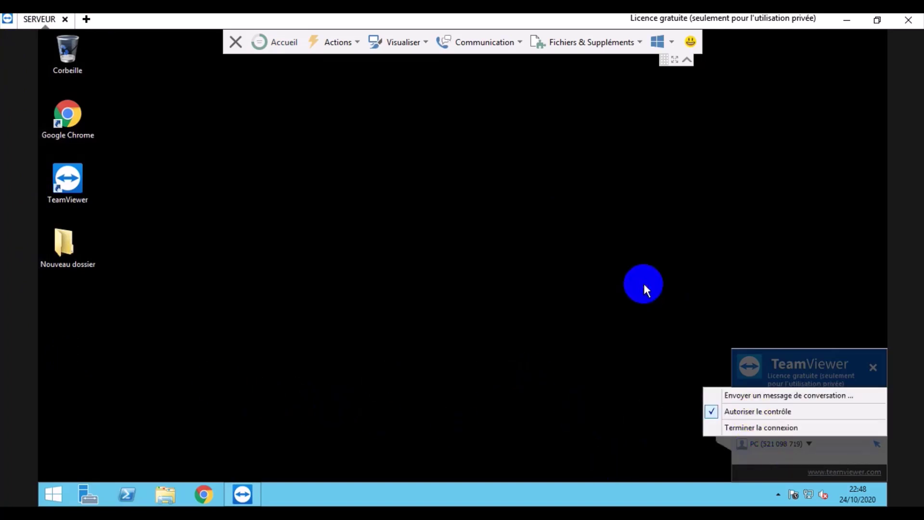
left_click(644, 285)
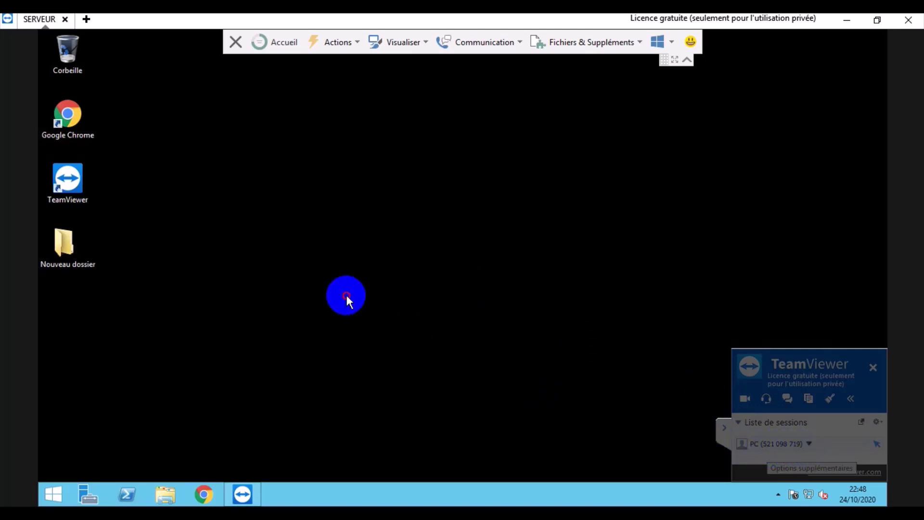
left_click(878, 19)
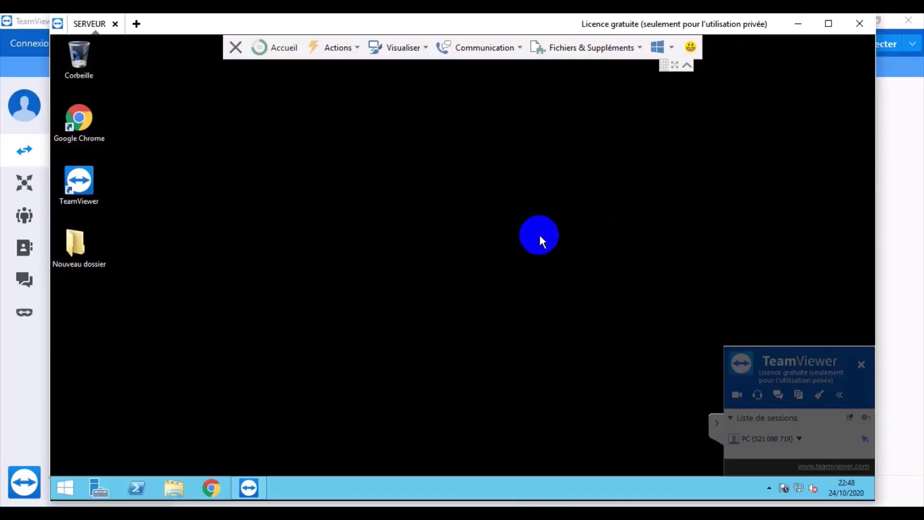
left_click(830, 25)
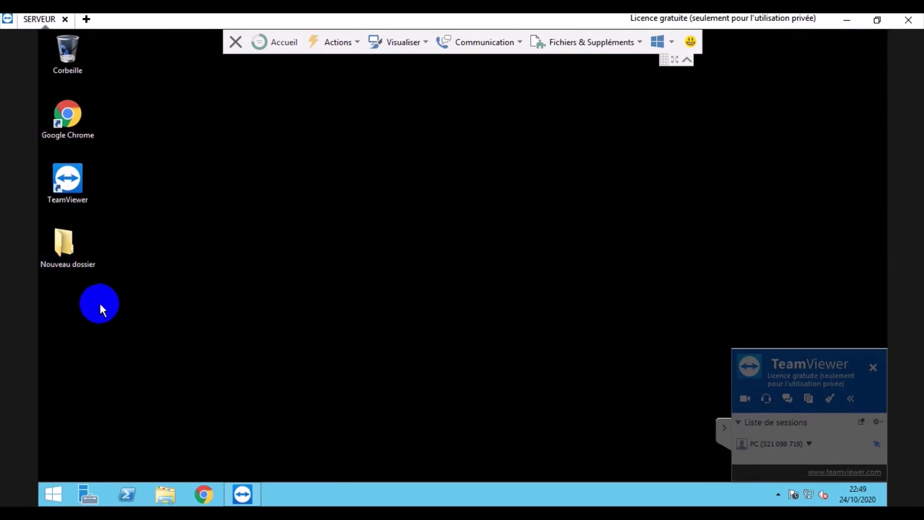
Move the Nouveau dossier folder away from the icon column, towards the middle of the server's desktop
left_click_drag(61, 247, 246, 249)
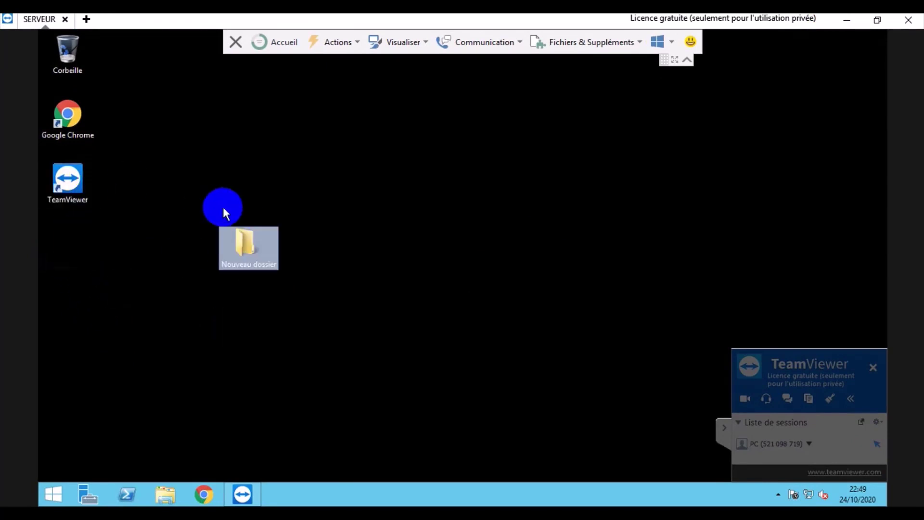
left_click(77, 127)
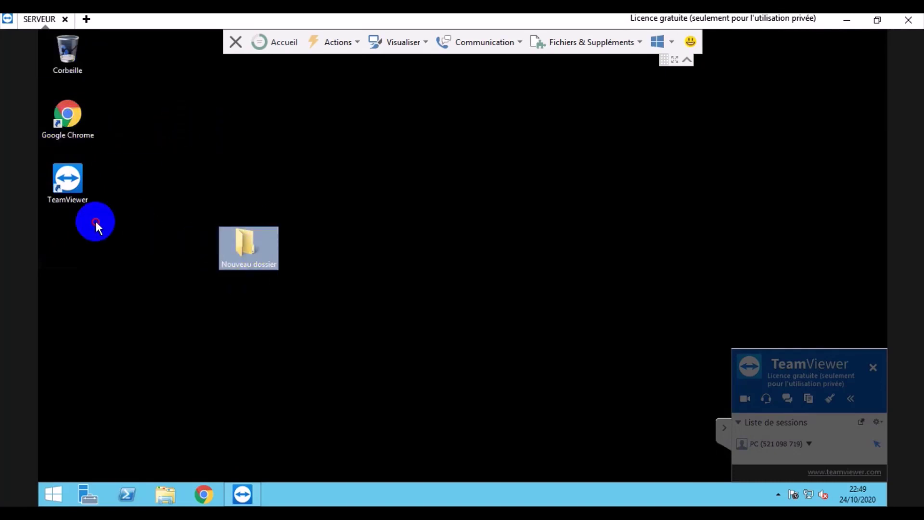
Return the Nouveau dossier folder to the server's icon column, and browse its contents, Disque local (C:) and Ce PC in the file explorer
left_click_drag(96, 222, 76, 245)
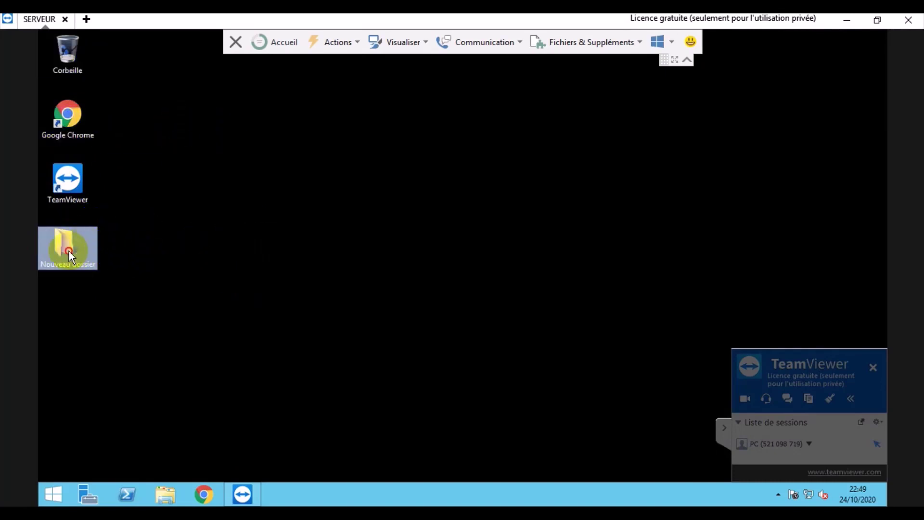
double_click(68, 252)
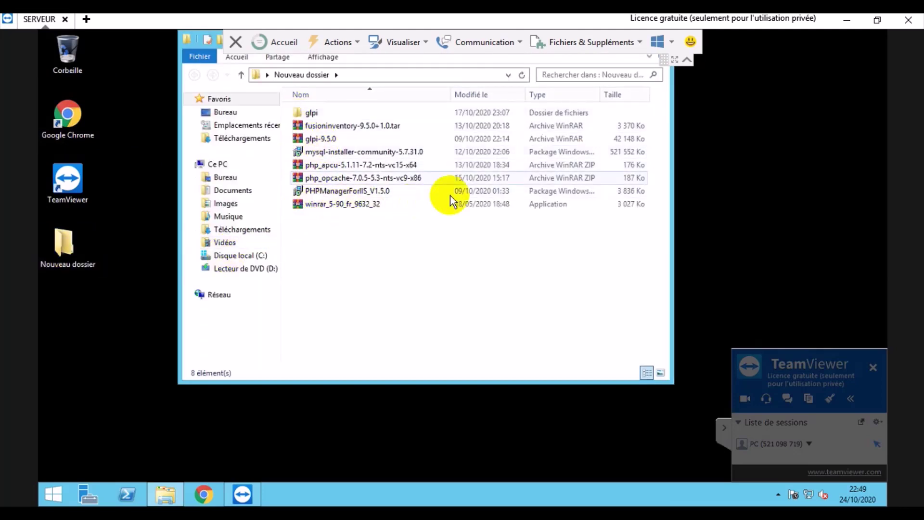
left_click(249, 255)
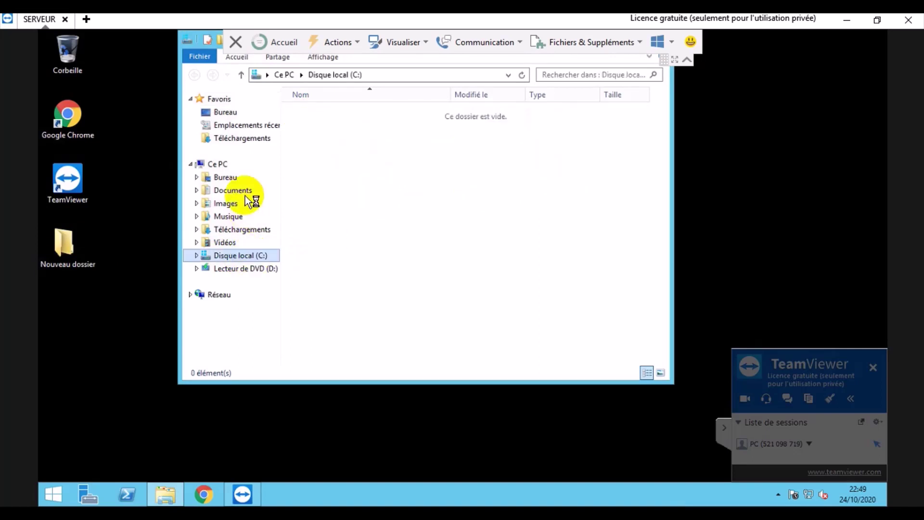
left_click(227, 166)
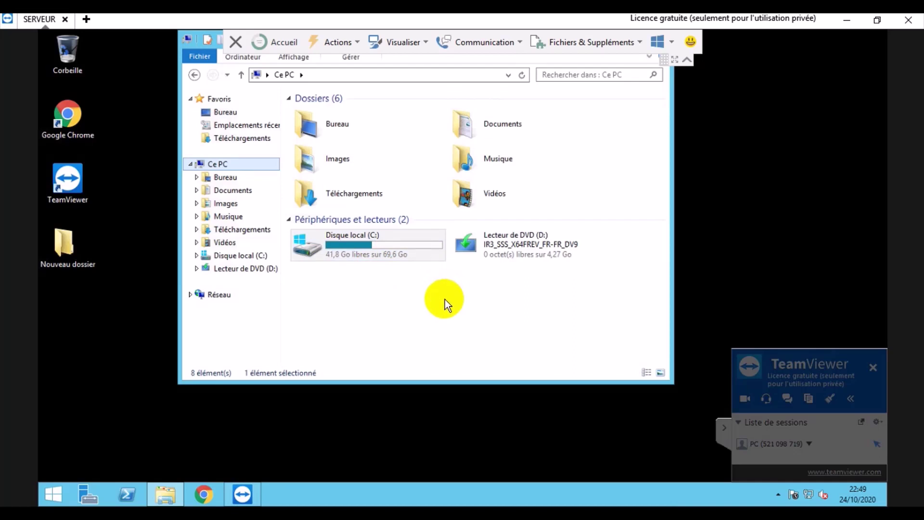
Compare the remote session with the server's own screen in the Windows Server 2012 virtual machine, and return to the remote session
left_click(850, 19)
left_click(843, 16)
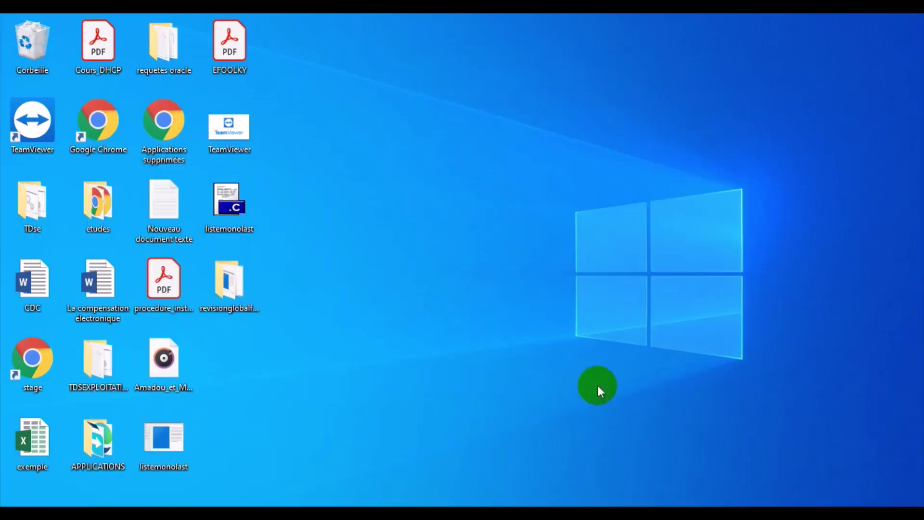
left_click(511, 452)
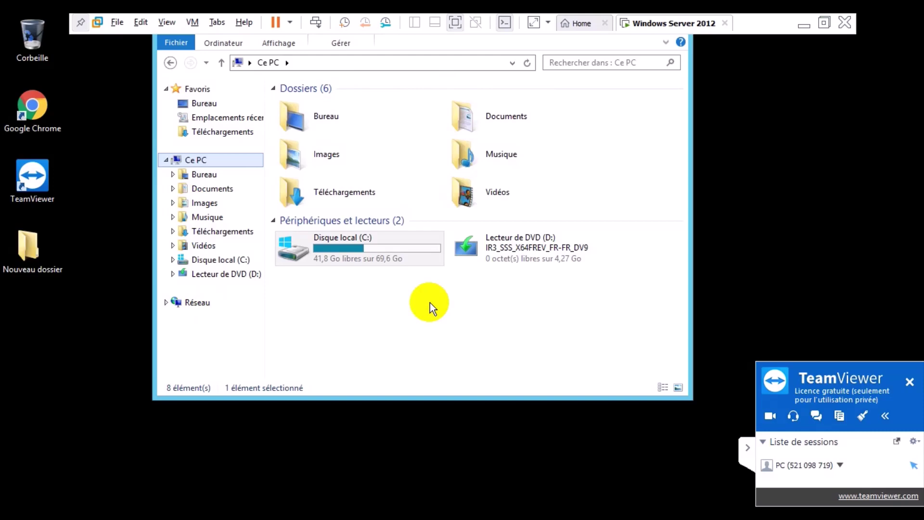
left_click(804, 24)
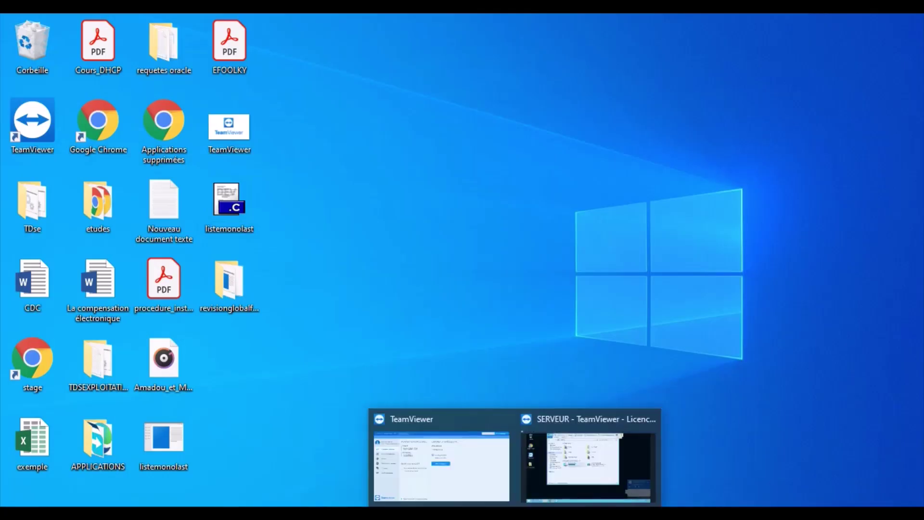
left_click(582, 435)
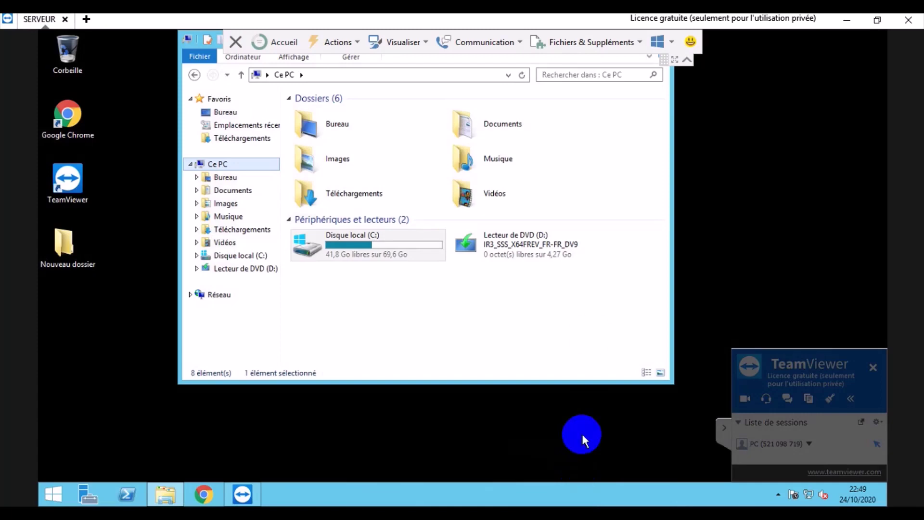
Close the file explorer window on the server from within the remote session
left_click(603, 146)
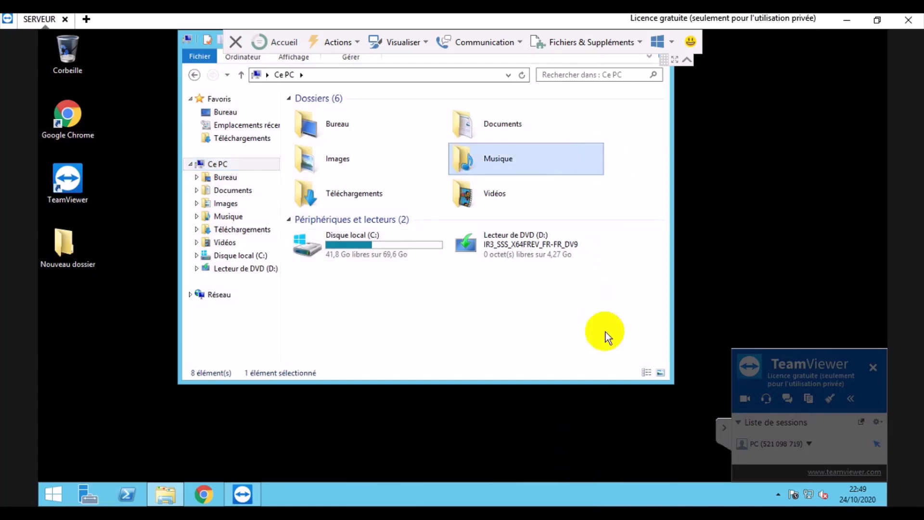
key("alt+F4")
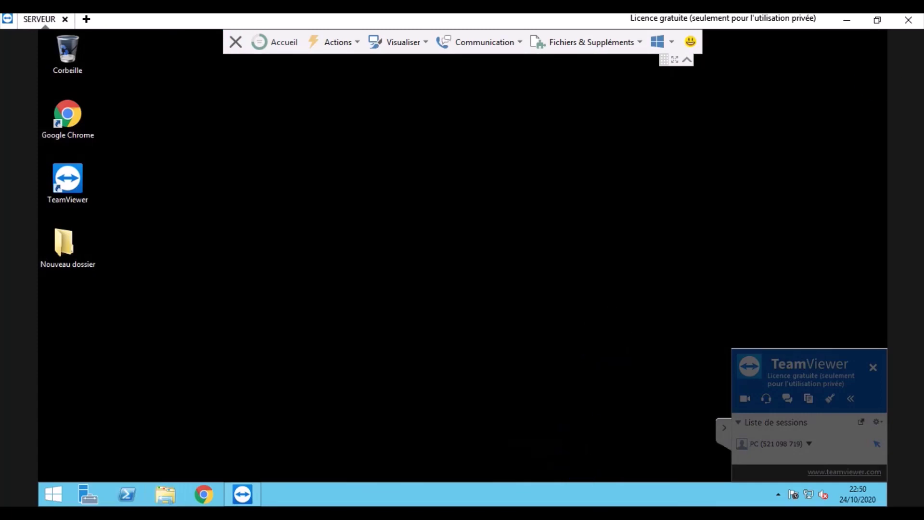
Bring up the server's Windows shutdown dialog remotely and dismiss it inside the Windows Server 2012 virtual machine, returning to the remote session
key("alt+F4")
left_click(847, 19)
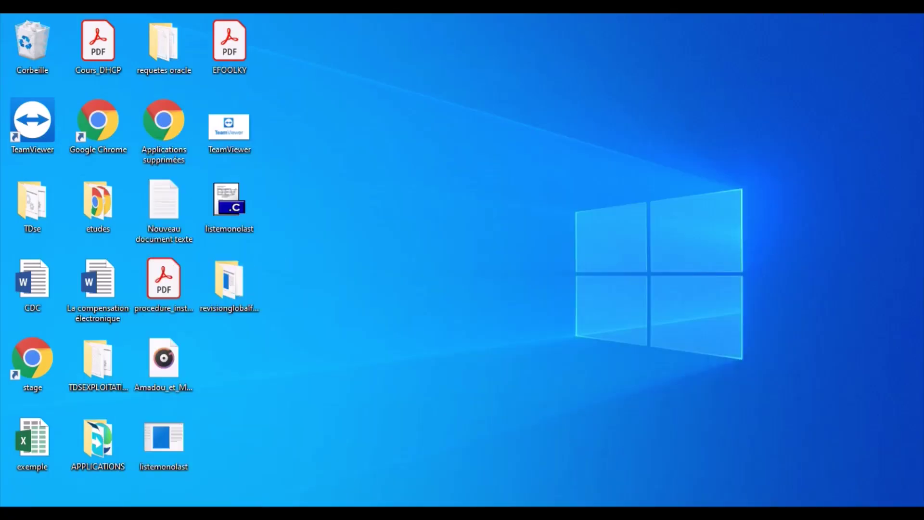
left_click(524, 443)
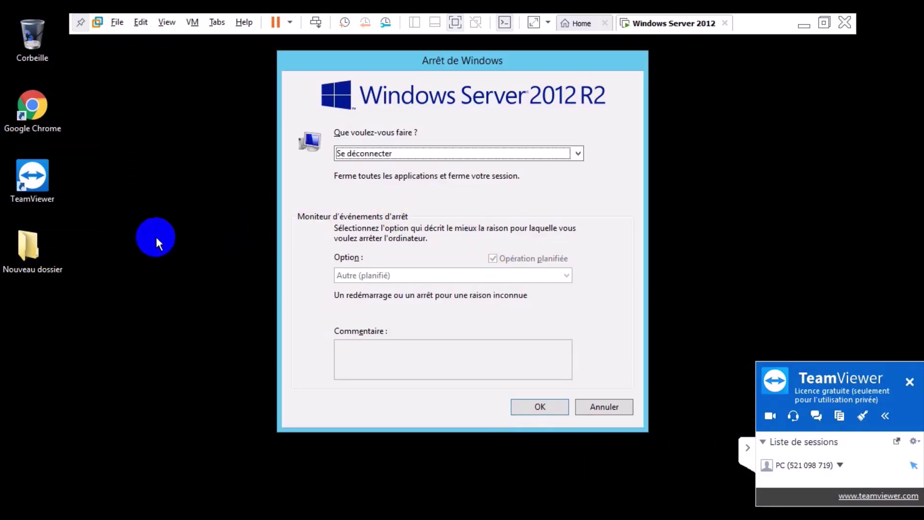
key("Return")
left_click(811, 34)
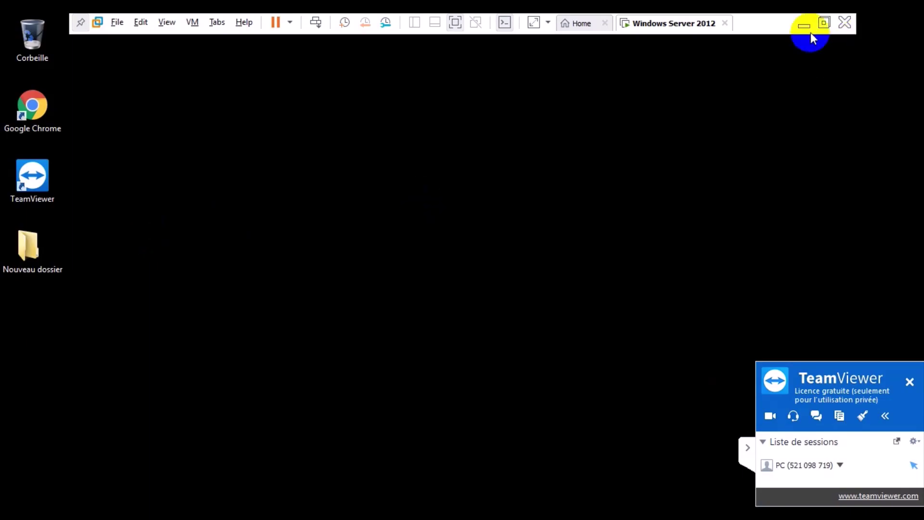
left_click(804, 23)
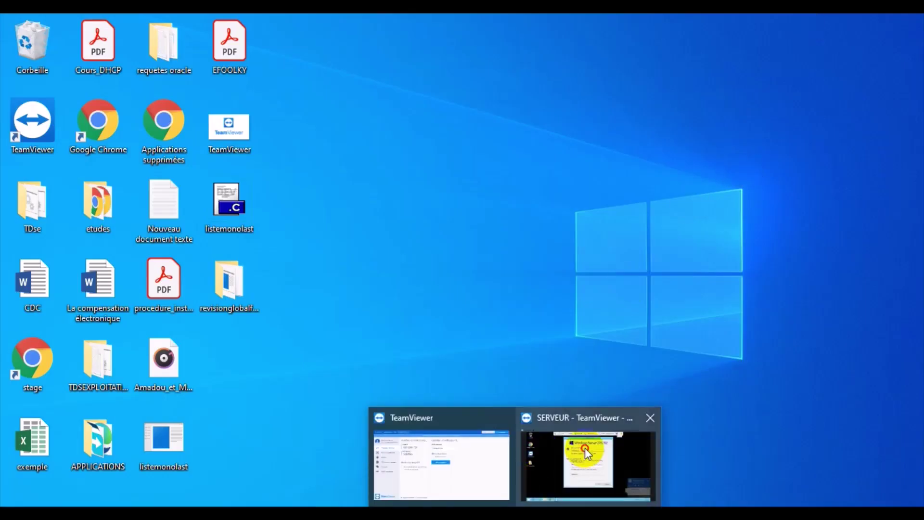
left_click(585, 448)
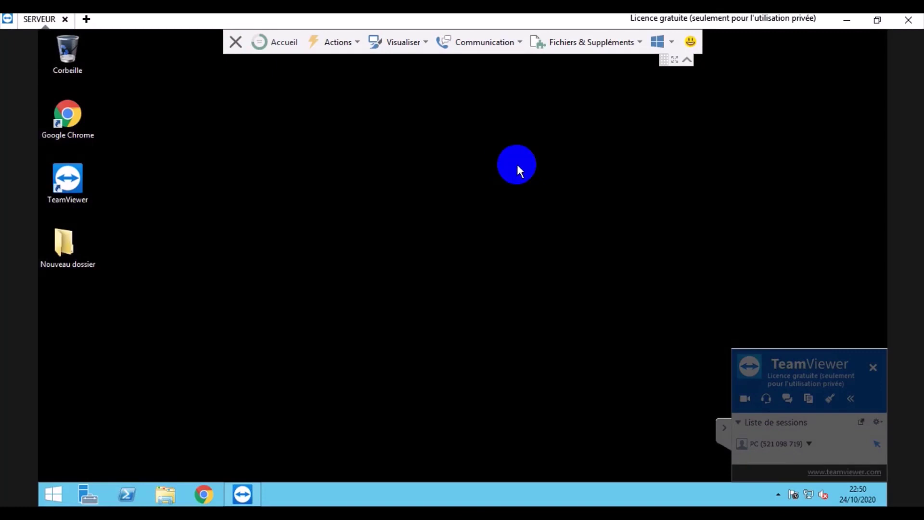